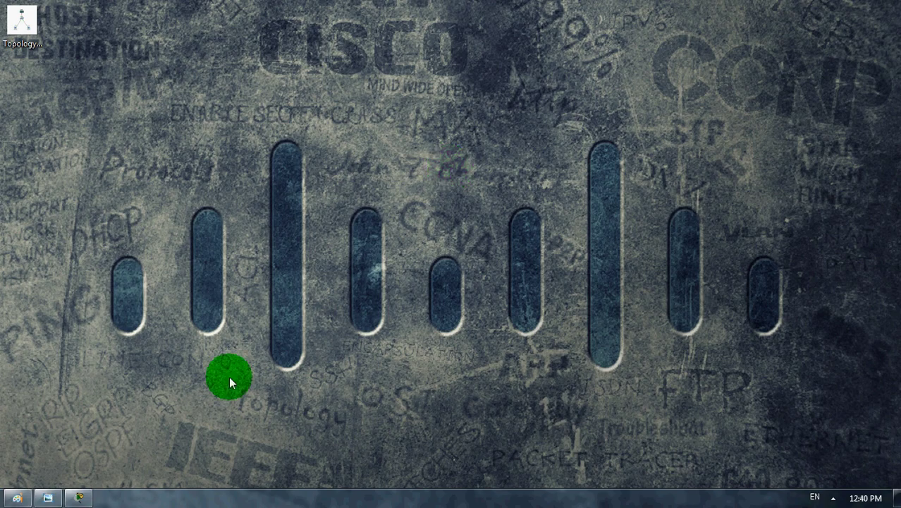
# View the Topology.bmp reference diagram in Photo Viewer, then return to Packet Tracer
pyautogui.click(44, 494)
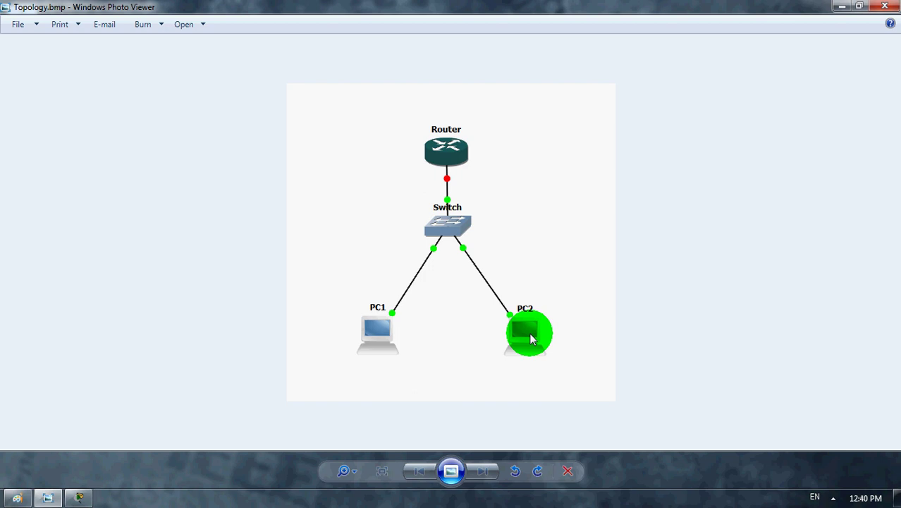
pyautogui.click(840, 6)
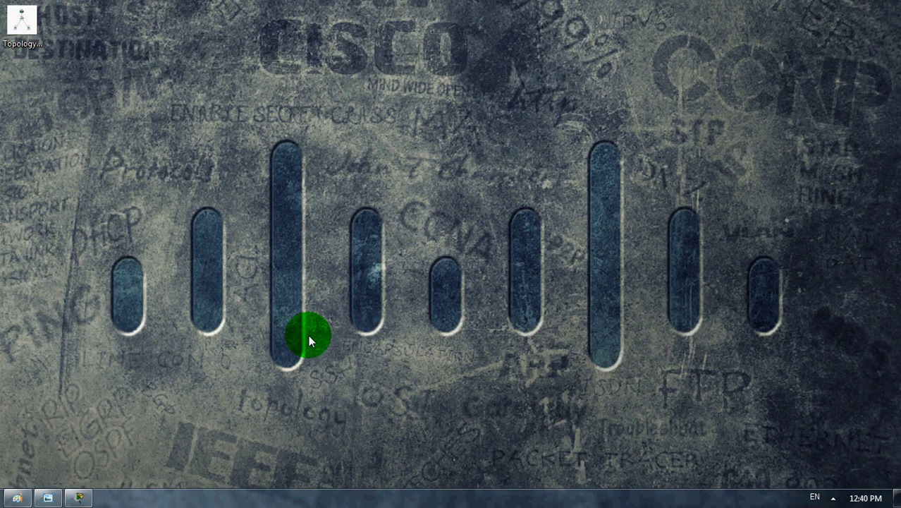
pyautogui.click(80, 499)
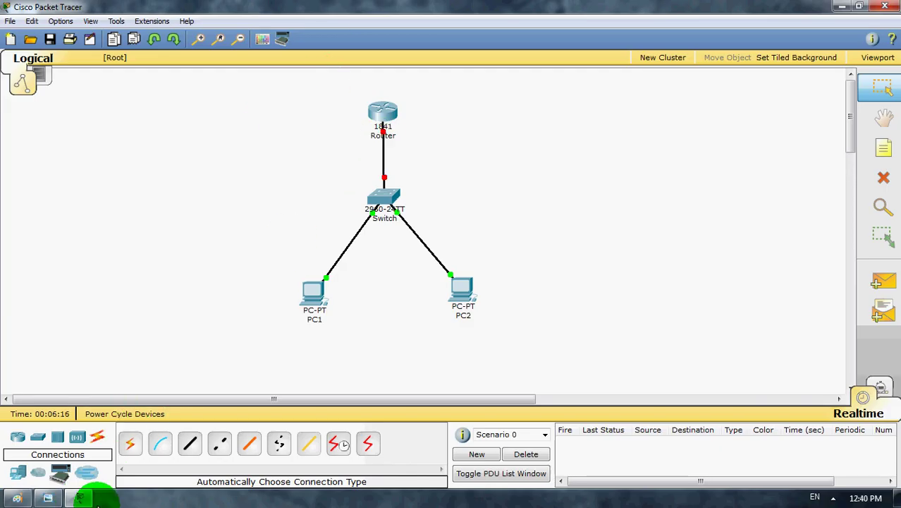
# Recheck and close Topology.bmp, then open the Router's IOS command line
pyautogui.click(48, 498)
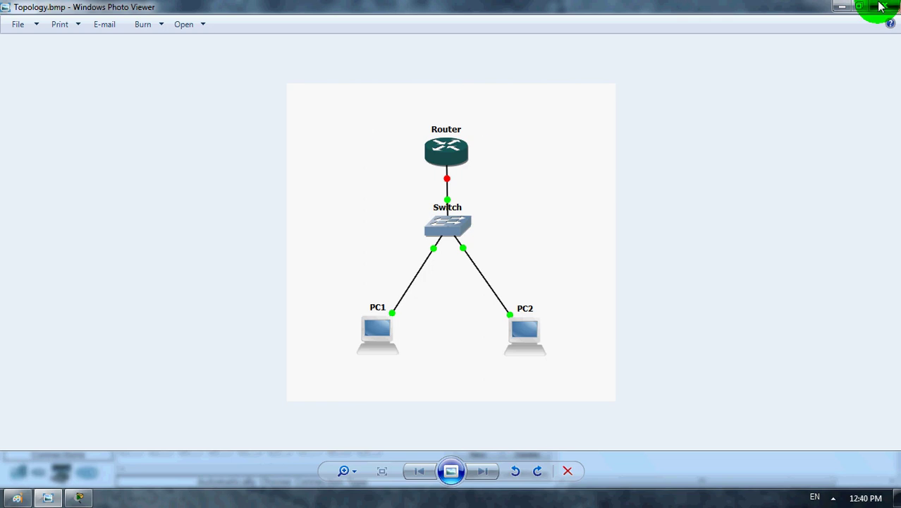
pyautogui.click(885, 6)
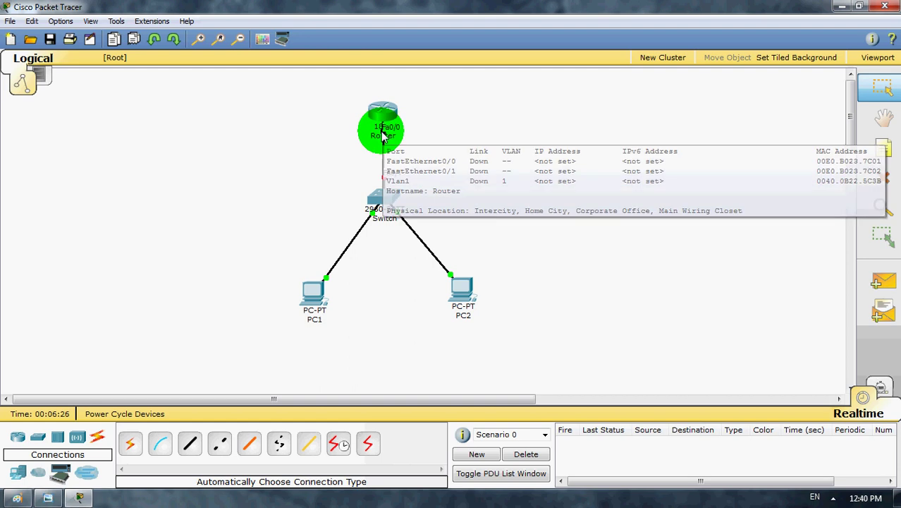
pyautogui.moveTo(383, 134)
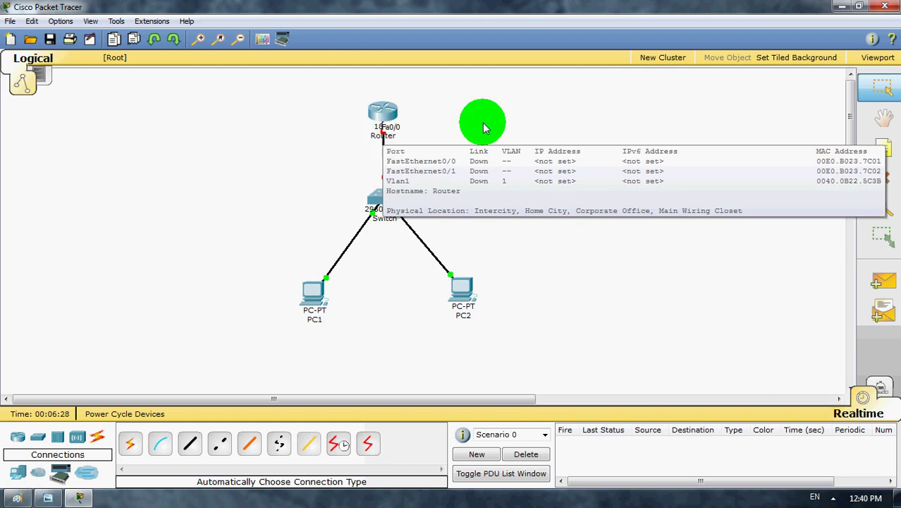
pyautogui.click(393, 129)
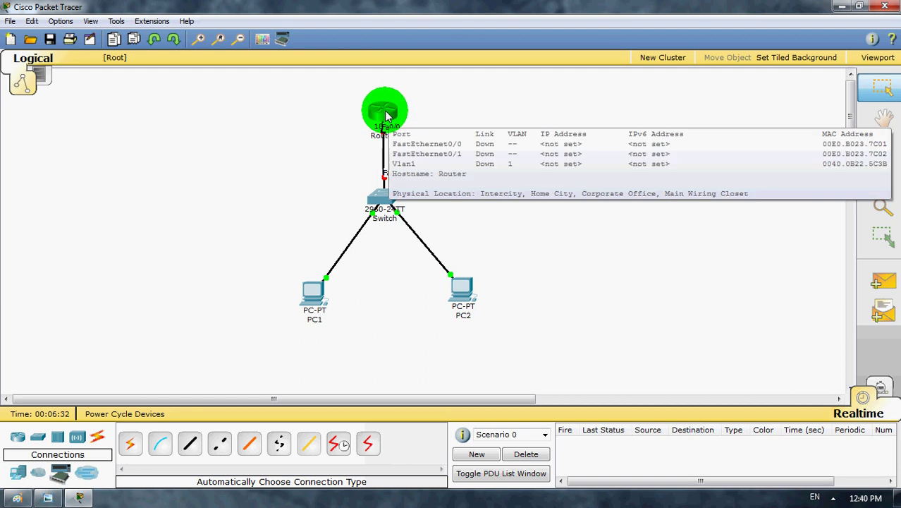
pyautogui.click(179, 98)
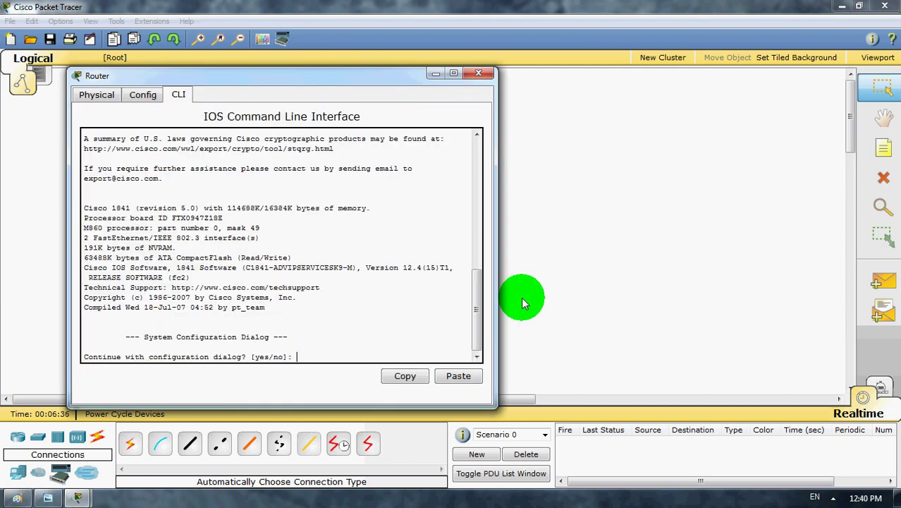
# Decline the router's initial configuration dialog to reach the Router> prompt
pyautogui.moveTo(337, 76); pyautogui.dragTo(493, 58)
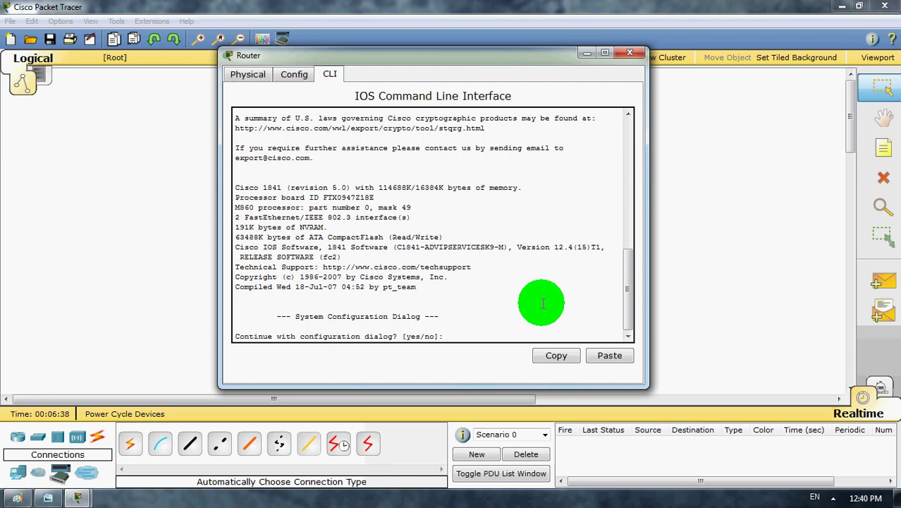
pyautogui.write('no')
pyautogui.press('Return')
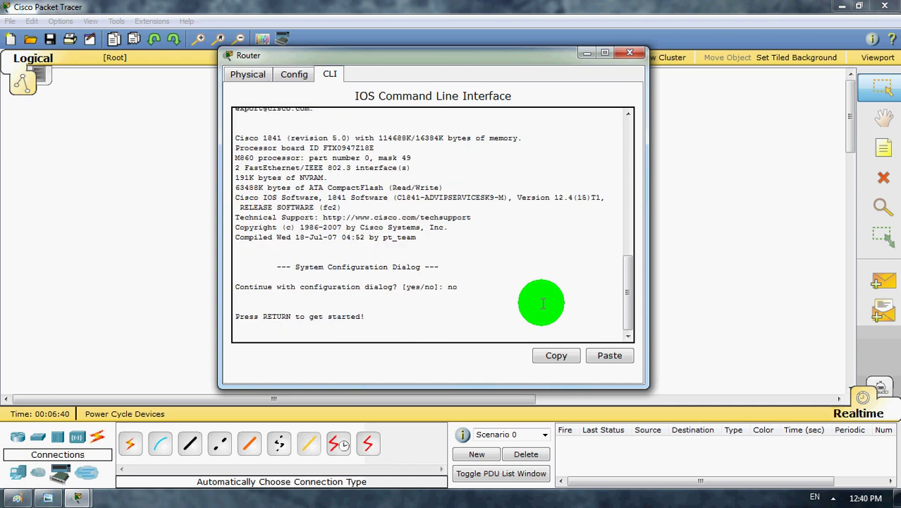
pyautogui.press('Return')
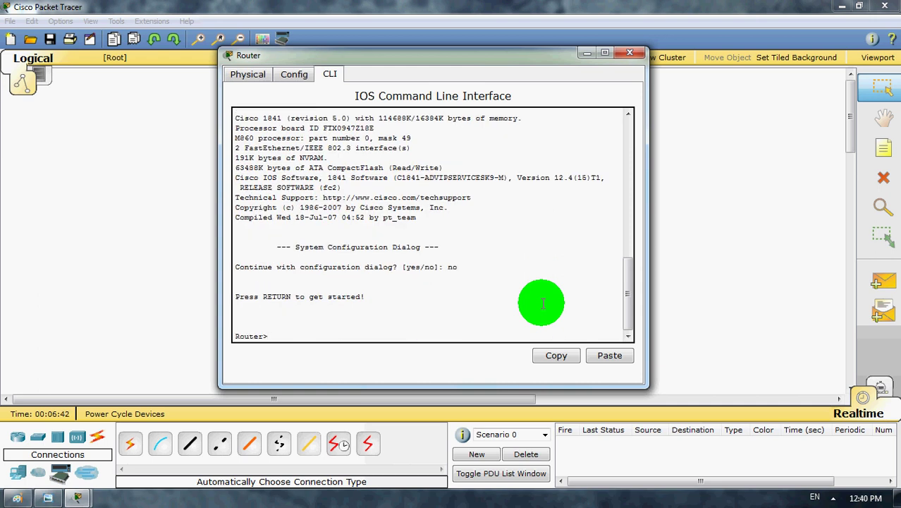
# Enter privileged EXEC with 'enable', then global configuration with 'configure terminal'
pyautogui.write('en')
pyautogui.press('Return')
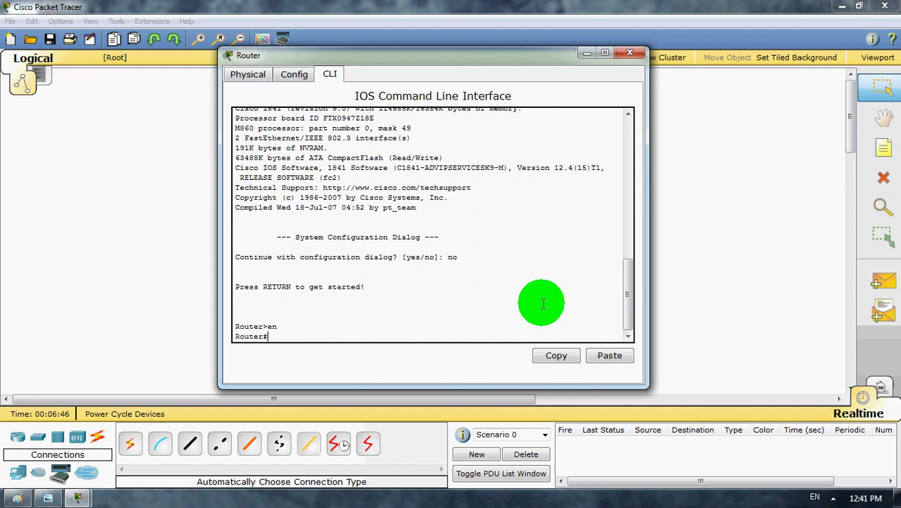
pyautogui.write('conf')
pyautogui.write('i')
pyautogui.press('Tab')
pyautogui.write('t')
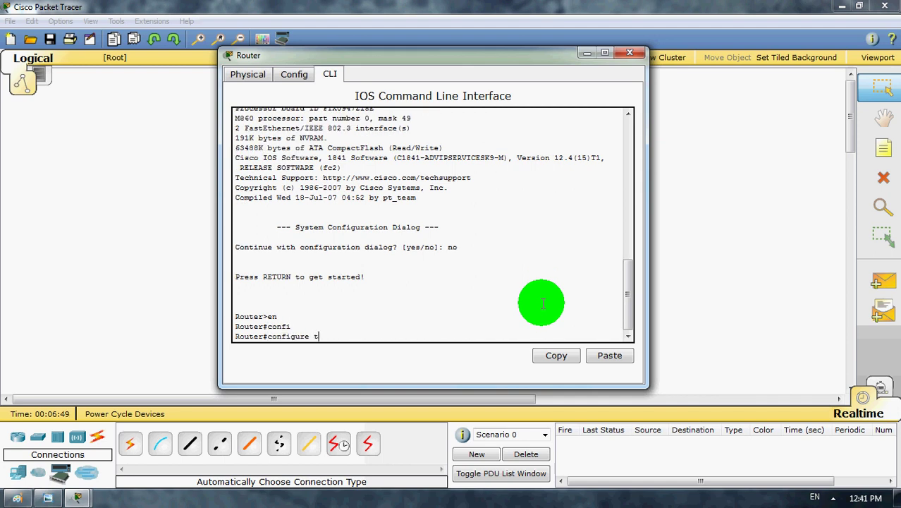
pyautogui.press('Tab')
pyautogui.press('Return')
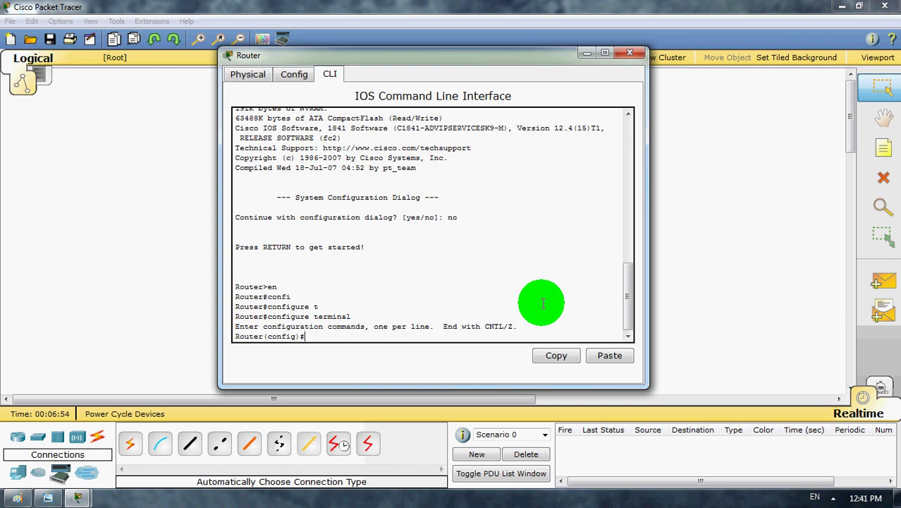
# Begin the 'interface fastEthernet' command for the router's LAN port
pyautogui.write('int')
pyautogui.press('Tab')
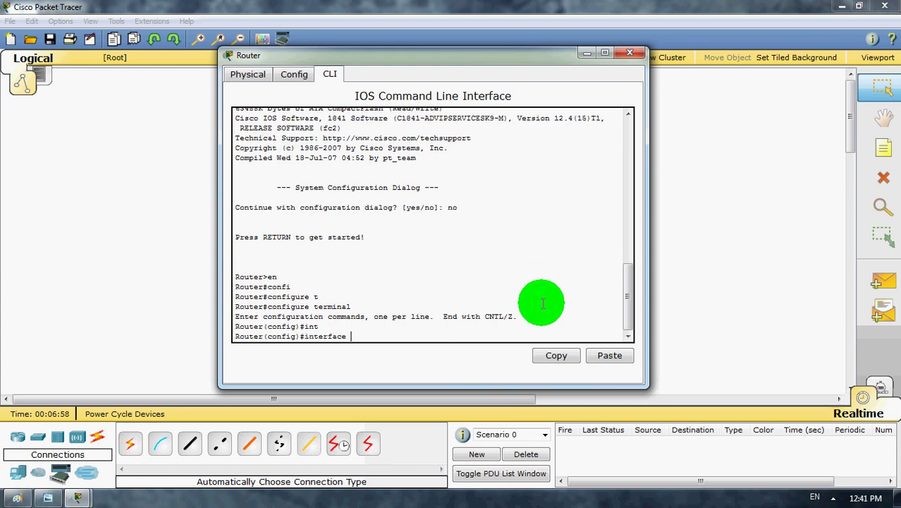
pyautogui.write('fa')
pyautogui.press('Tab')
# Assign FastEthernet0/0 the address 192.168.1.1 255.255.255.0 and return to Router#
pyautogui.write('0')
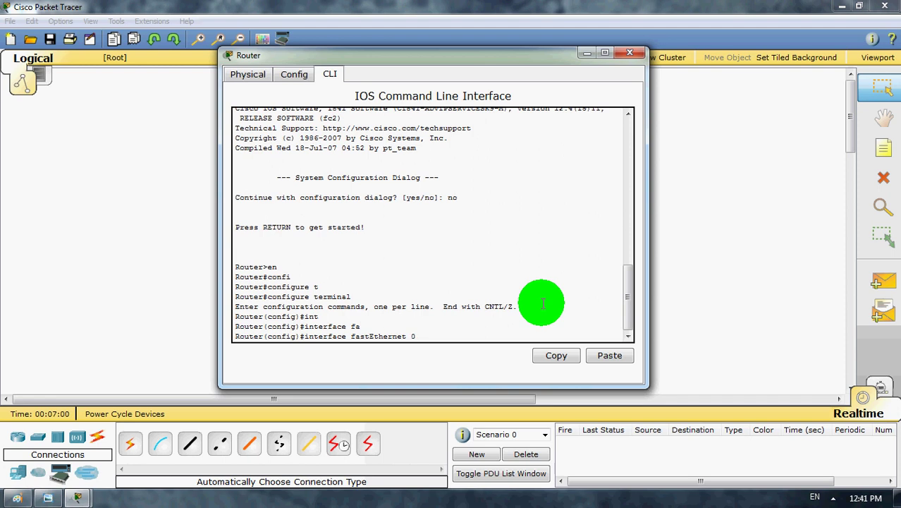
pyautogui.write('/0')
pyautogui.press('Return')
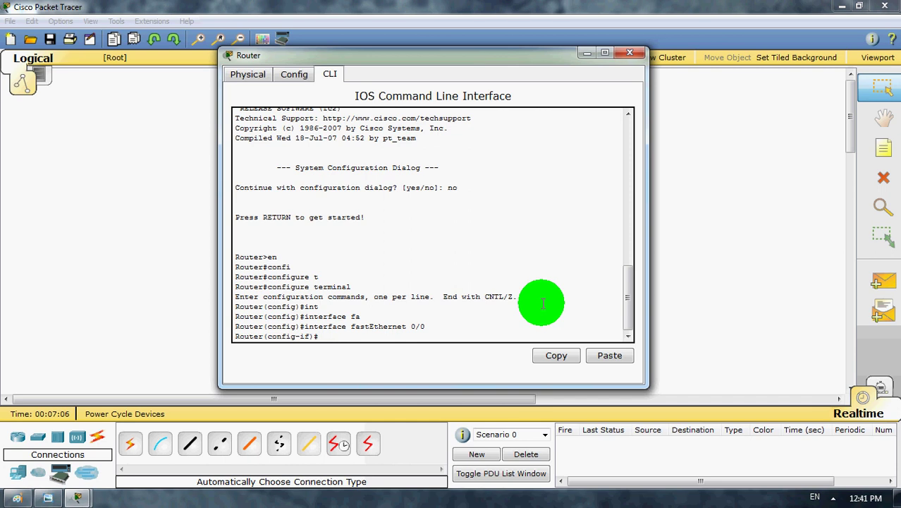
pyautogui.write('ip ')
pyautogui.write('add')
pyautogui.press('Tab')
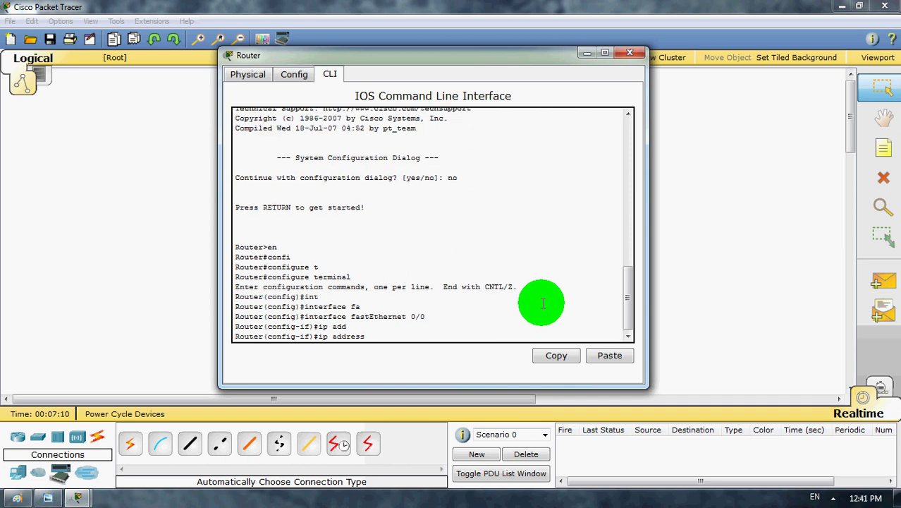
pyautogui.write('192')
pyautogui.write('.168.1')
pyautogui.write('.1 ')
pyautogui.write('255.2')
pyautogui.write('55.255.0')
pyautogui.press('Return')
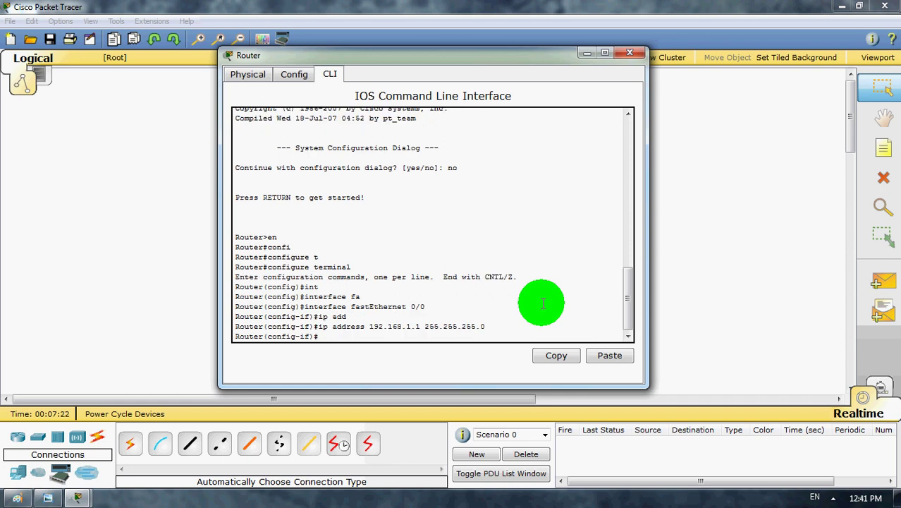
pyautogui.write('end')
pyautogui.press('Return')
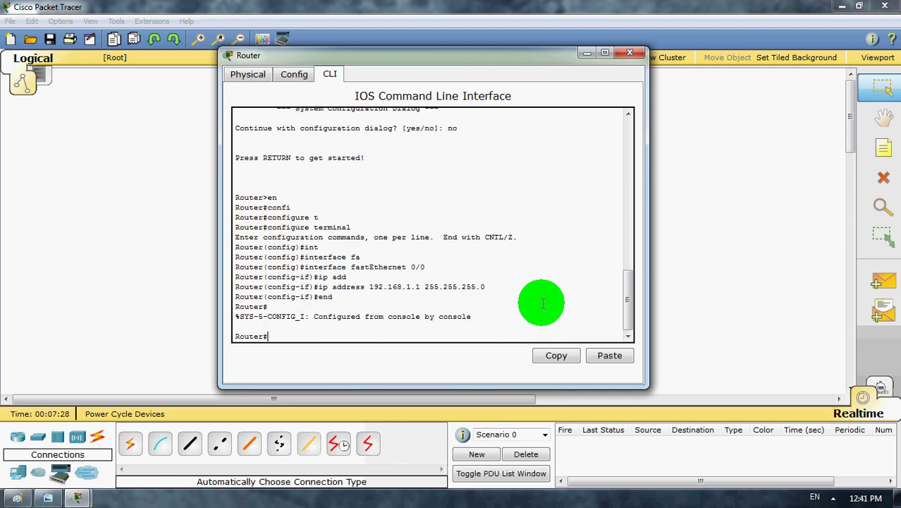
# Enable FastEthernet0/0 with 'no shutdown' from interface configuration mode
pyautogui.press('Up')
pyautogui.press('Return')
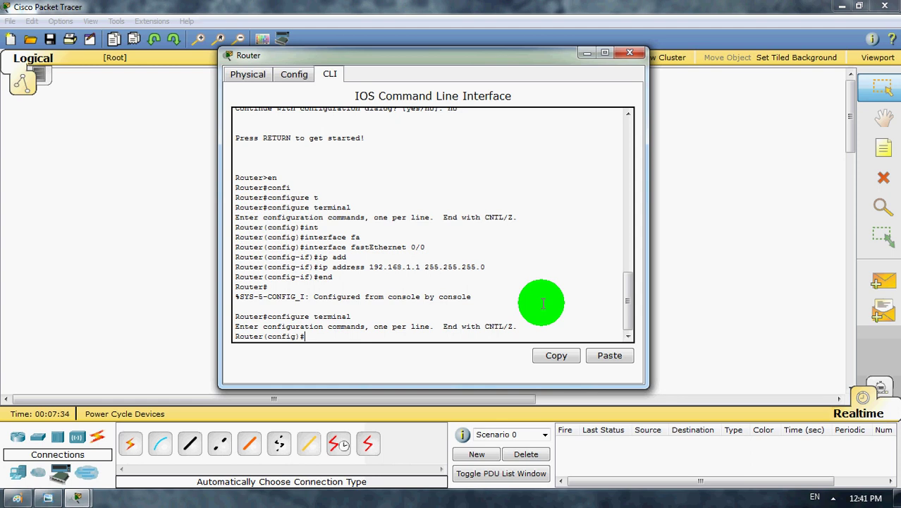
pyautogui.press('Up')
pyautogui.press('Up')
pyautogui.press('Up')
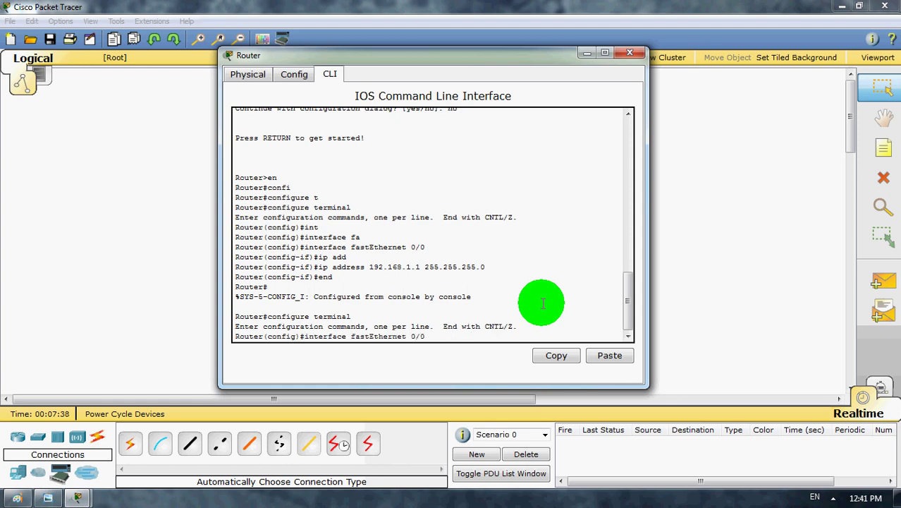
pyautogui.press('Return')
pyautogui.write('nfig-if)#')
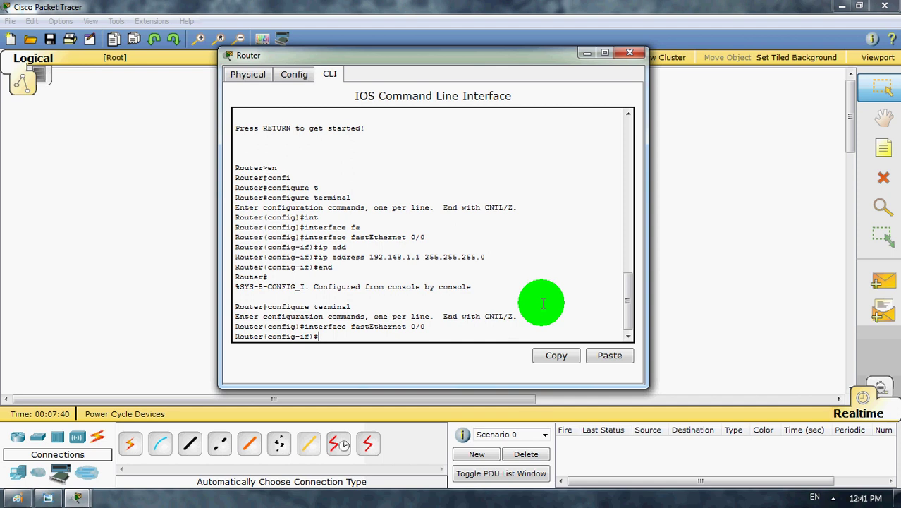
pyautogui.write('o shu')
pyautogui.press('Tab')
pyautogui.press('Return')
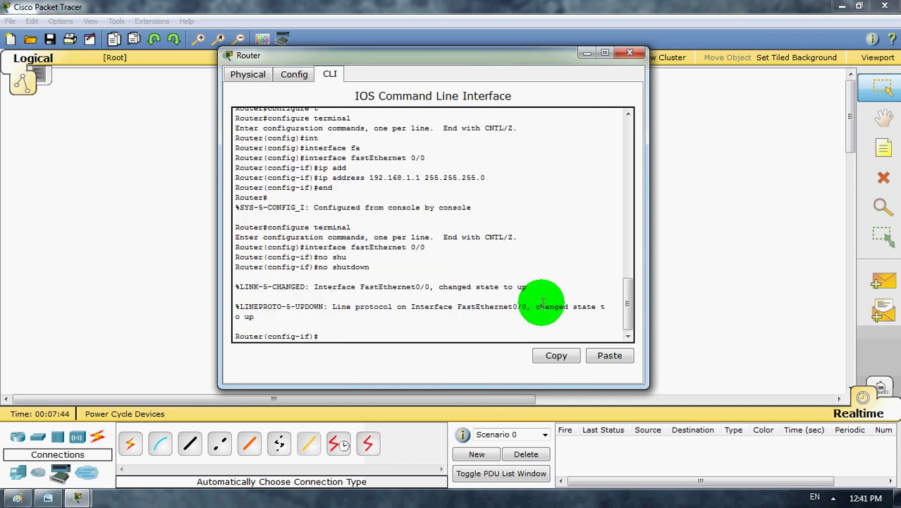
# Exit configuration mode and save the router configuration with 'wr'
pyautogui.write('end')
pyautogui.press('Return')
pyautogui.press('Return')
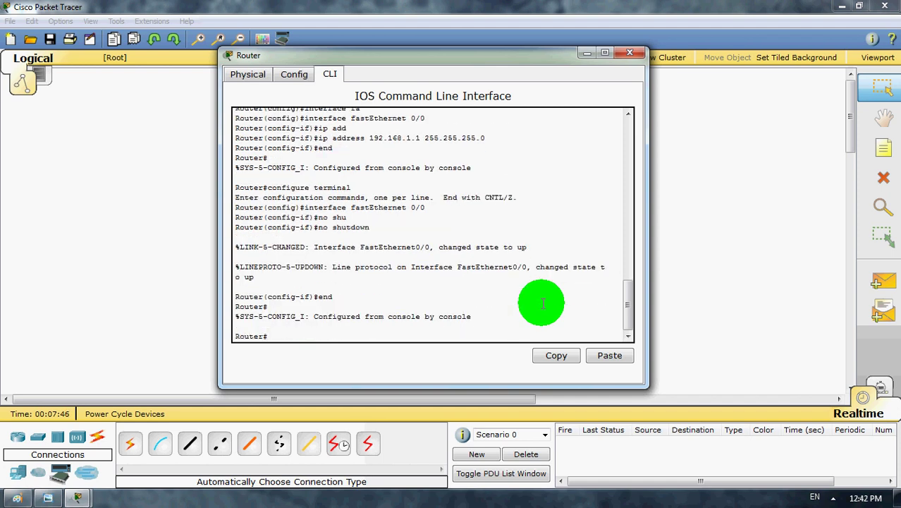
pyautogui.write('wr')
pyautogui.press('Return')
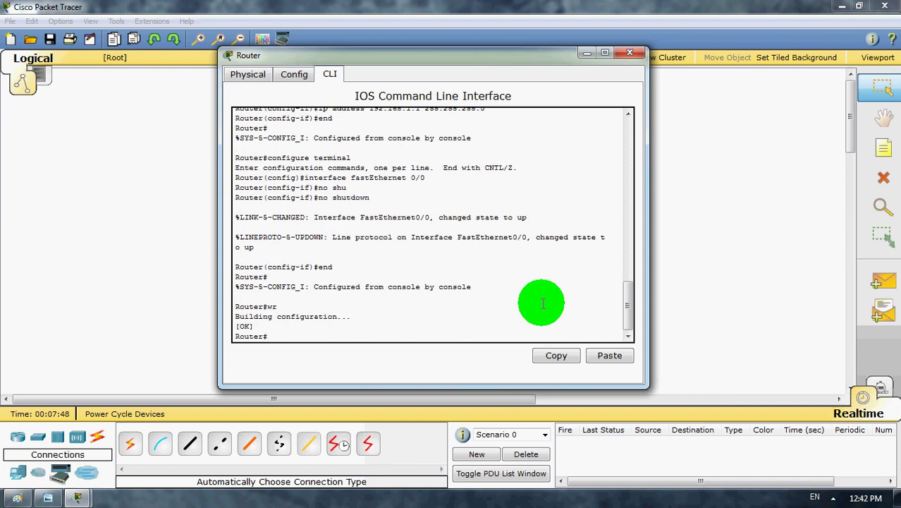
# Set PC1 to static IP 192.168.1.2, mask 255.255.255.0, gateway 192.168.1.1
pyautogui.click(630, 53)
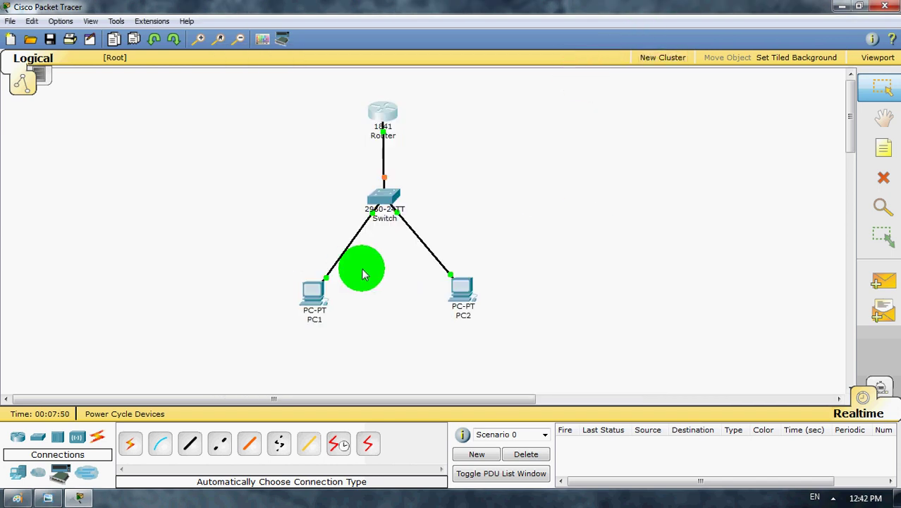
pyautogui.click(311, 306)
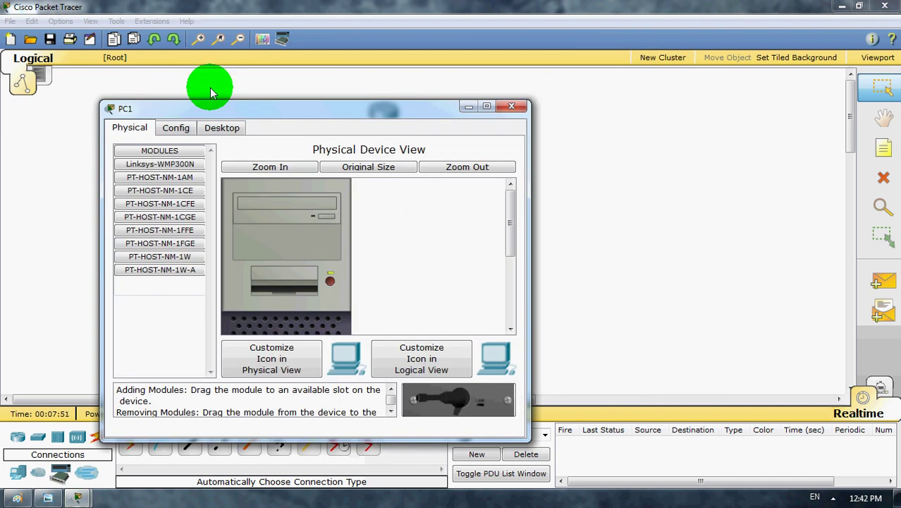
pyautogui.click(222, 127)
pyautogui.click(182, 193)
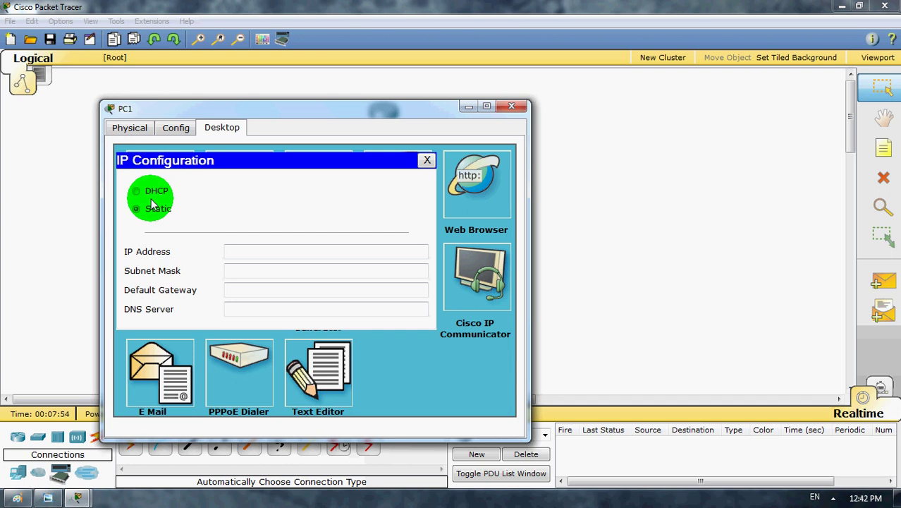
pyautogui.click(252, 254)
pyautogui.write('192')
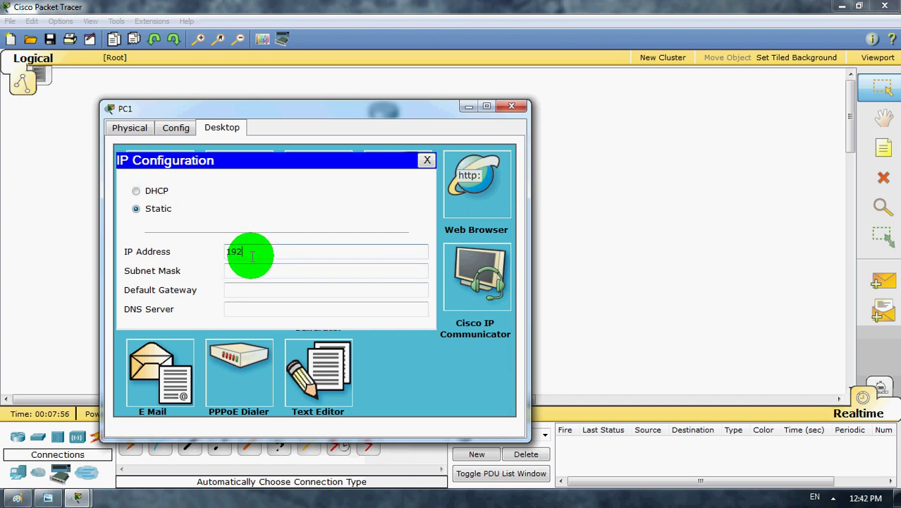
pyautogui.write('.1')
pyautogui.write('68')
pyautogui.write('.1.')
pyautogui.write('2')
pyautogui.click(257, 271)
pyautogui.click(258, 293)
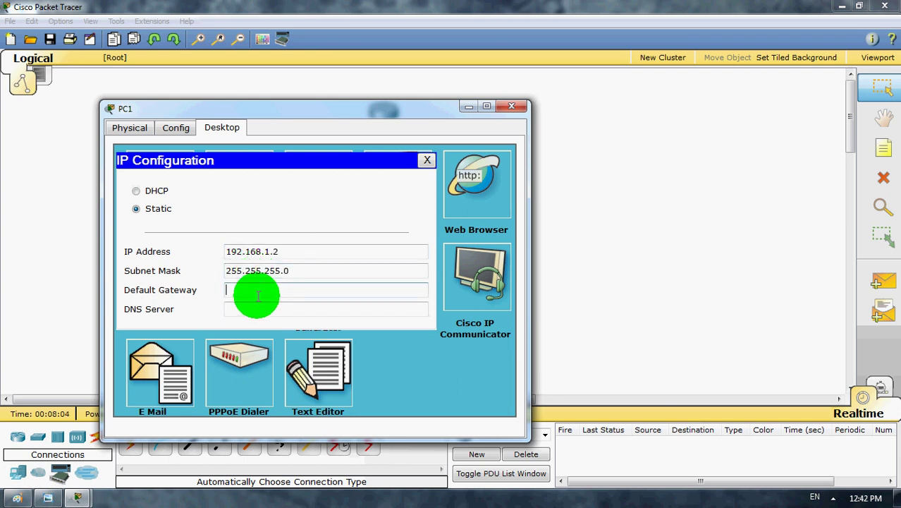
pyautogui.write('192')
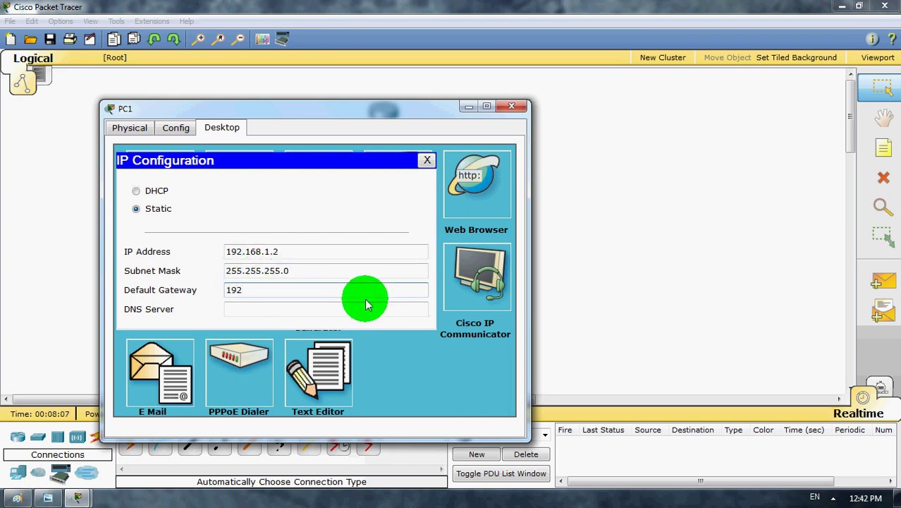
pyautogui.write('.168.')
pyautogui.write('1.1')
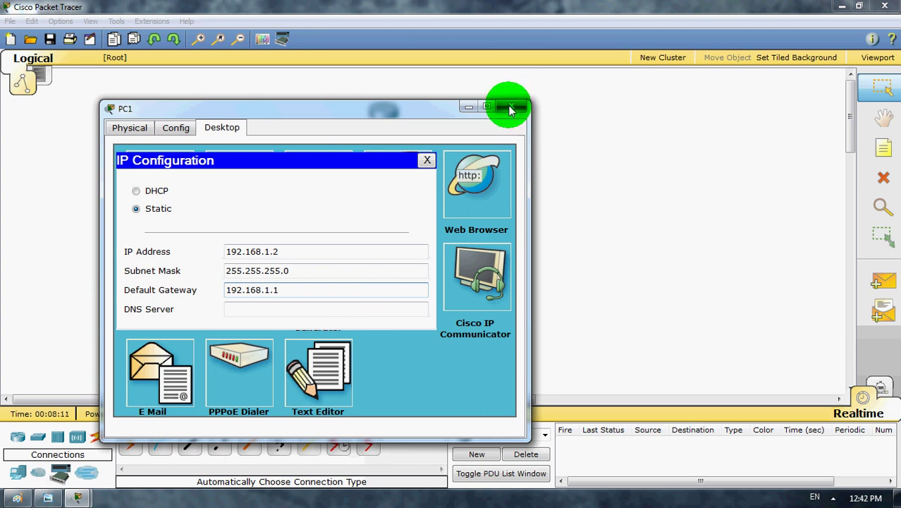
pyautogui.click(512, 108)
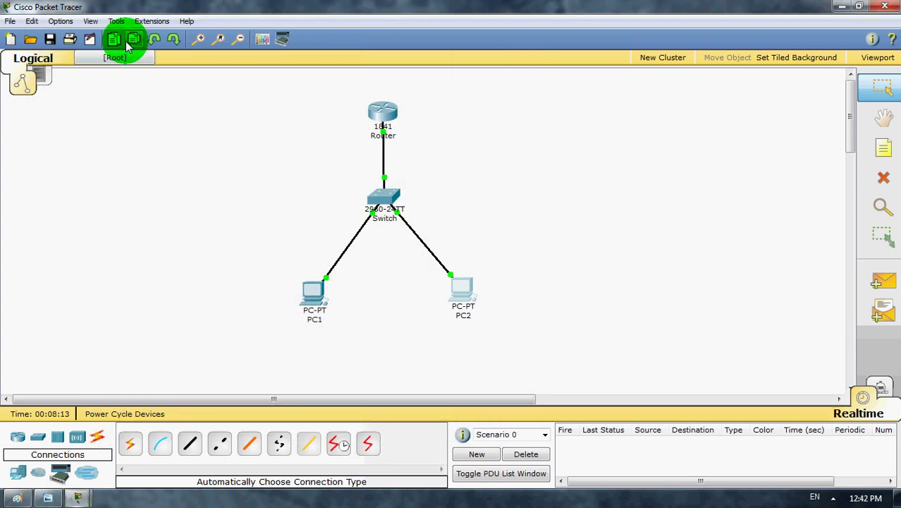
# Set PC2 to static IP 192.168.1.3, mask 255.255.255.0, gateway 192.168.1.1
pyautogui.click(77, 497)
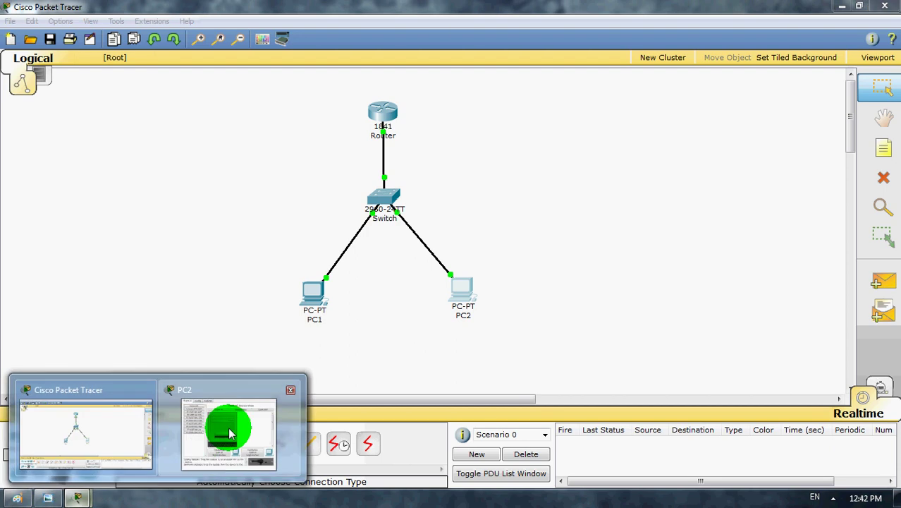
pyautogui.click(229, 433)
pyautogui.click(139, 44)
pyautogui.click(78, 97)
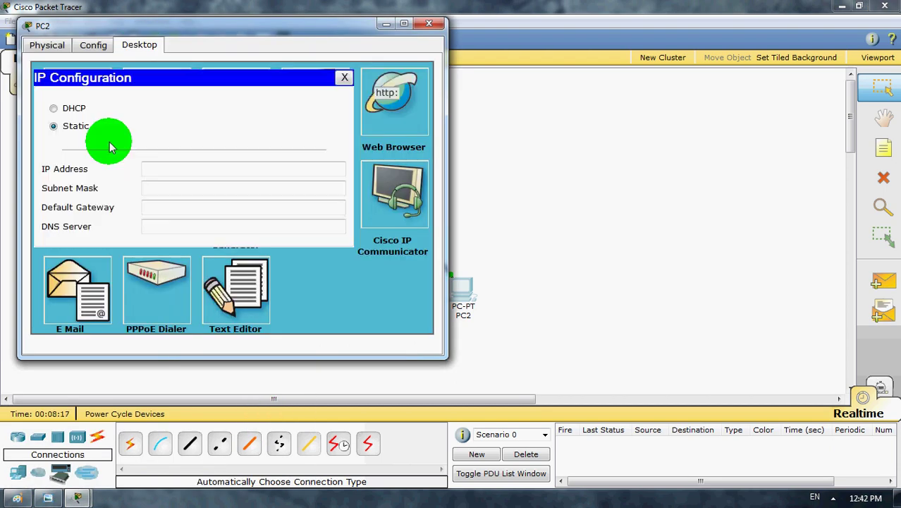
pyautogui.click(161, 170)
pyautogui.write('192')
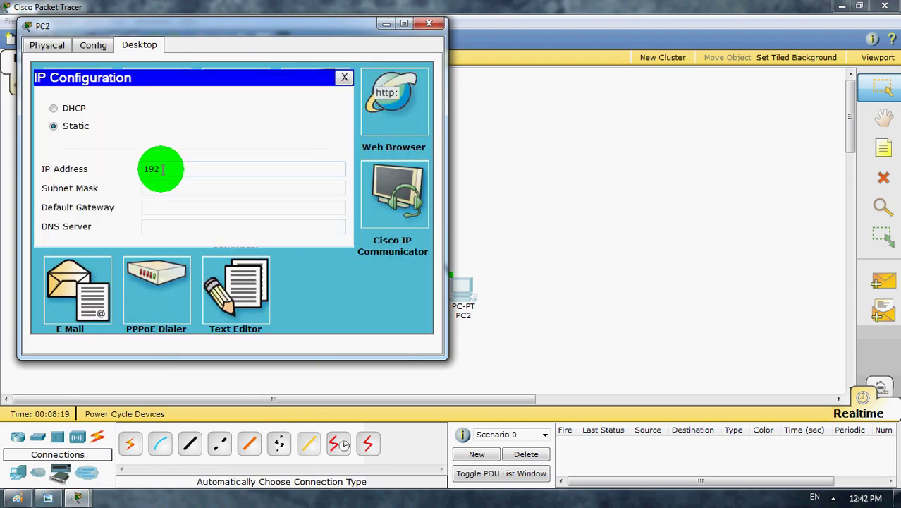
pyautogui.write('.168')
pyautogui.write('.1.3')
pyautogui.click(201, 190)
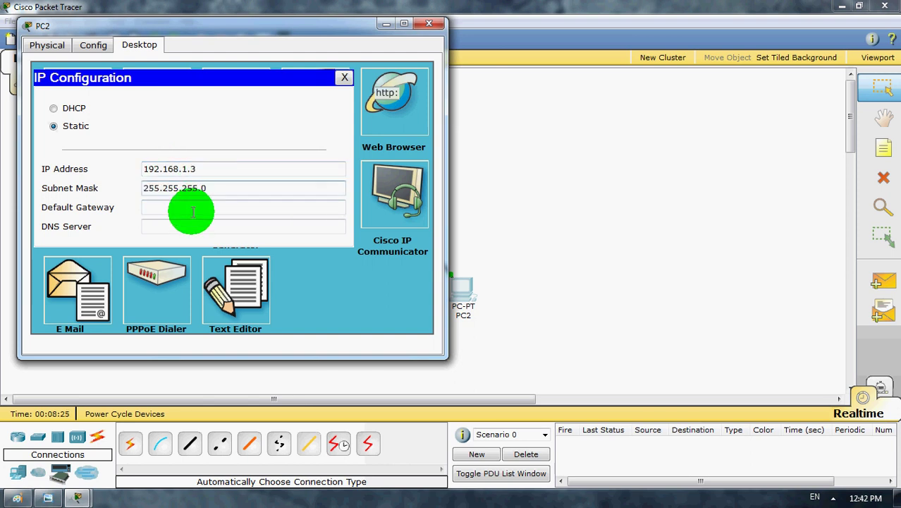
pyautogui.click(190, 206)
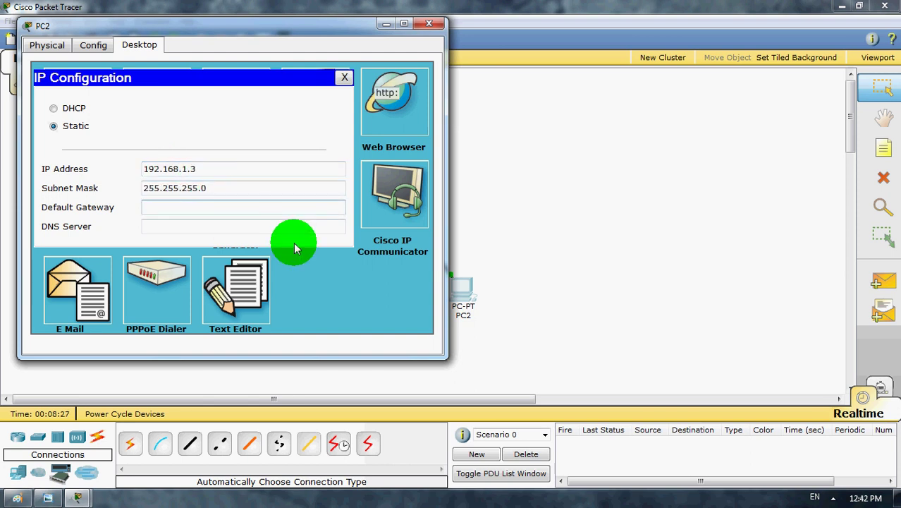
pyautogui.write('192.1')
pyautogui.write('68')
pyautogui.write('.1.1')
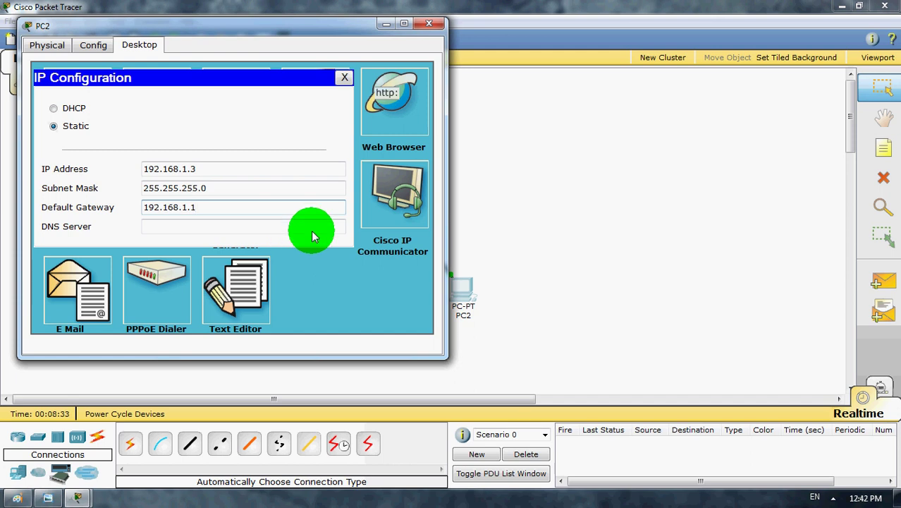
pyautogui.click(433, 24)
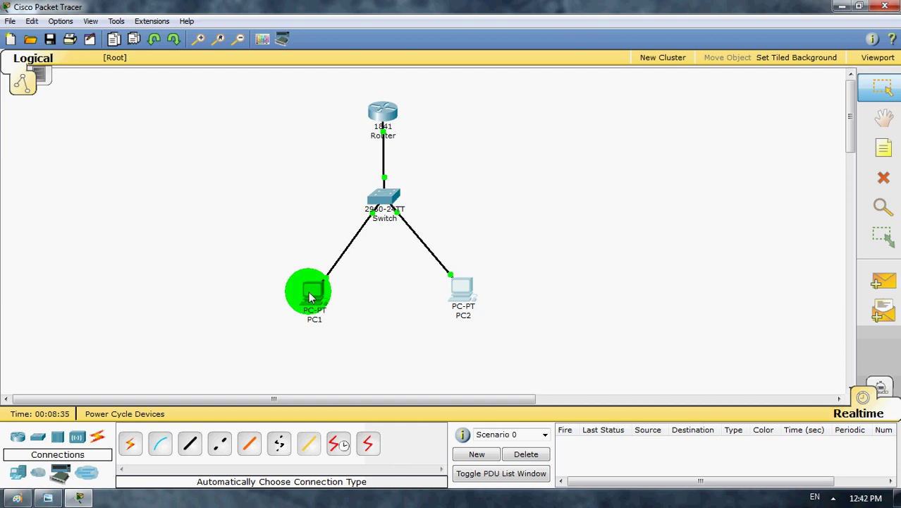
# Ping 192.168.1.1 from PC1's Command Prompt, getting four of four replies
pyautogui.click(312, 294)
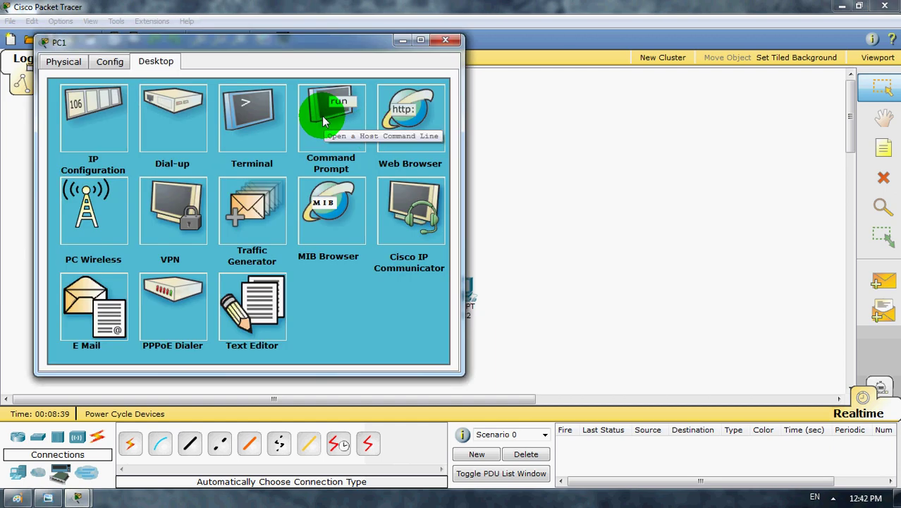
pyautogui.click(325, 122)
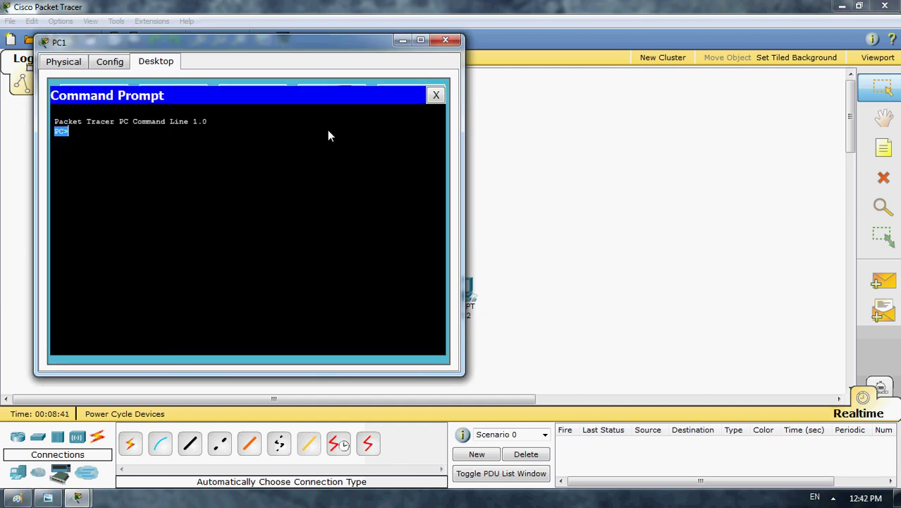
pyautogui.write('pi')
pyautogui.write('ng 192.1')
pyautogui.write('68.1.1')
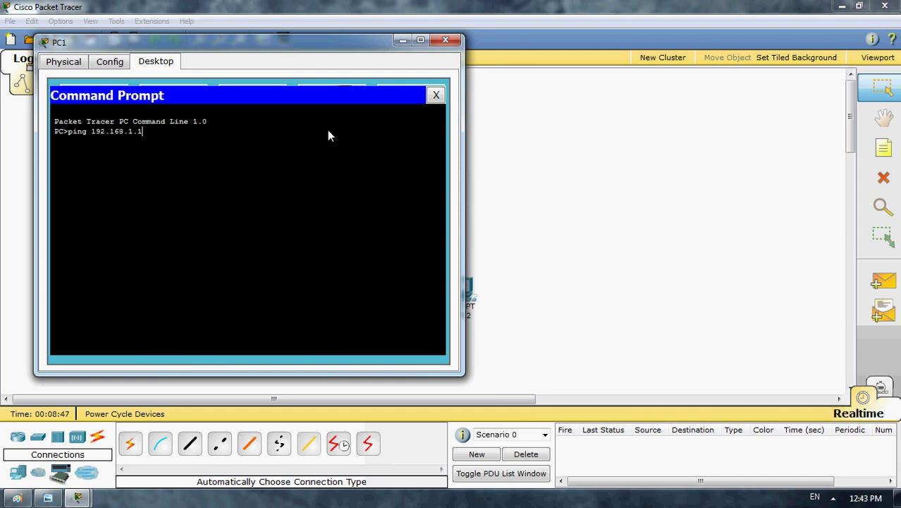
pyautogui.press('Return')
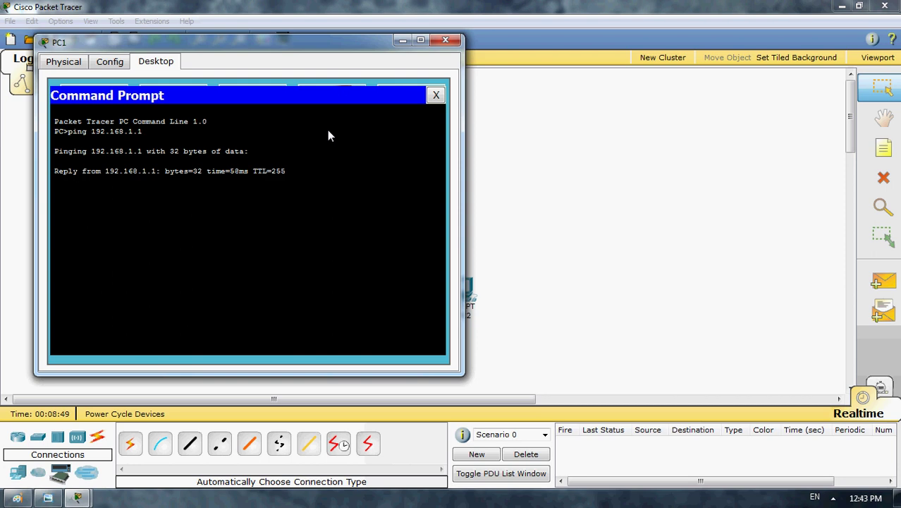
# Close PC1's window and bring up PC2's desktop applications
pyautogui.click(43, 175)
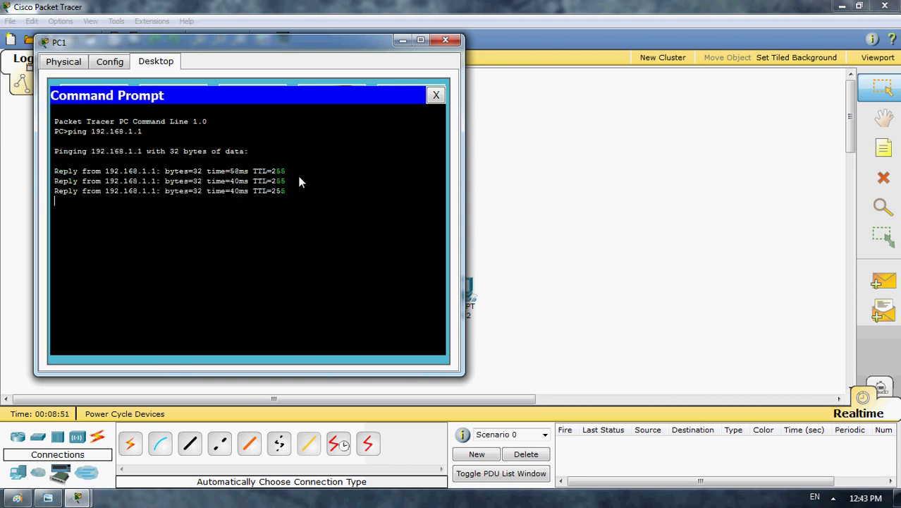
pyautogui.click(420, 90)
pyautogui.click(446, 42)
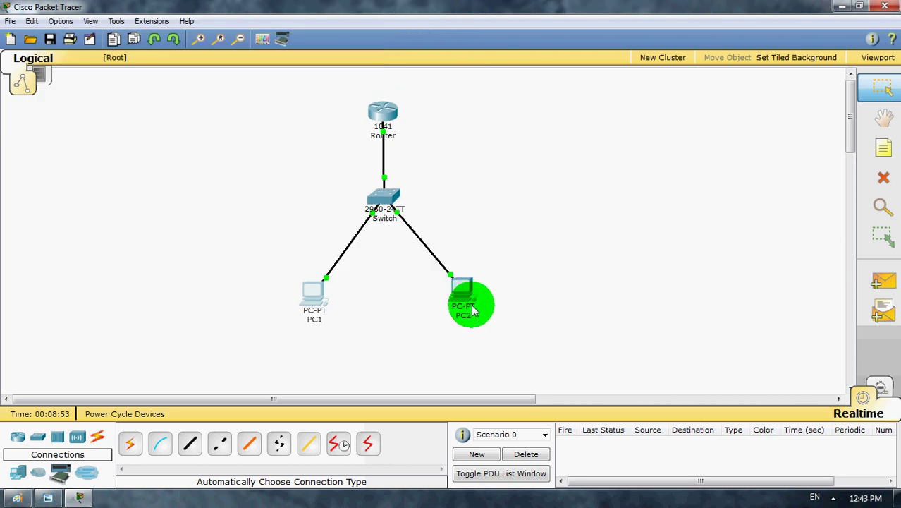
pyautogui.click(464, 299)
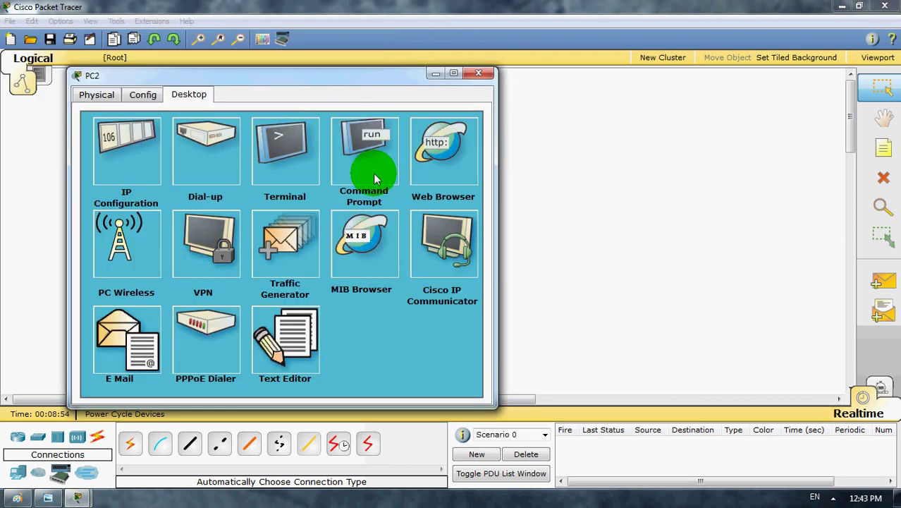
# Ping 192.168.1.1 from PC2's Command Prompt, then close PC2 and select the topology
pyautogui.click(374, 178)
pyautogui.write('ping')
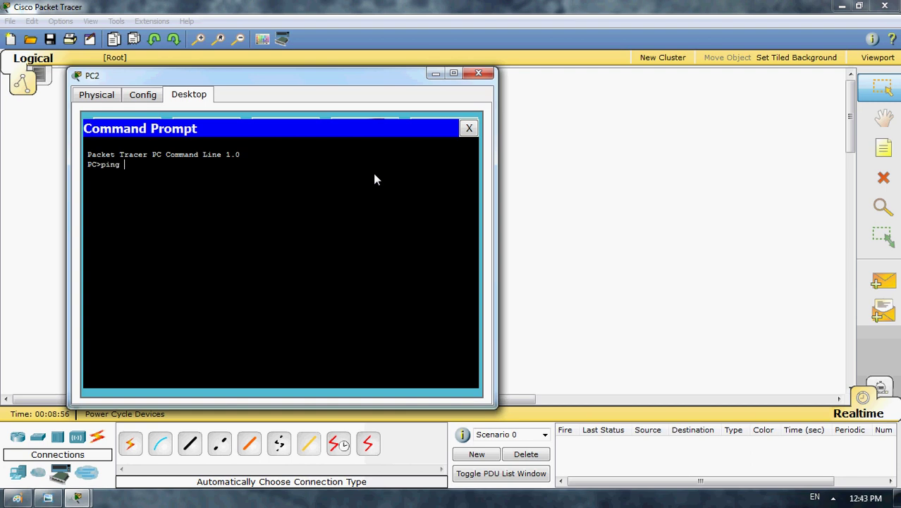
pyautogui.write(' 192.1')
pyautogui.write('68.1.1')
pyautogui.press('Return')
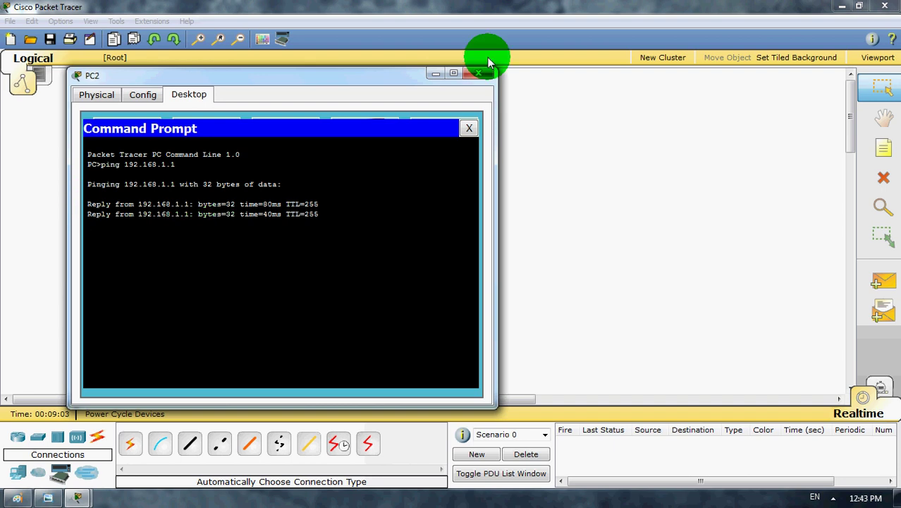
pyautogui.click(479, 74)
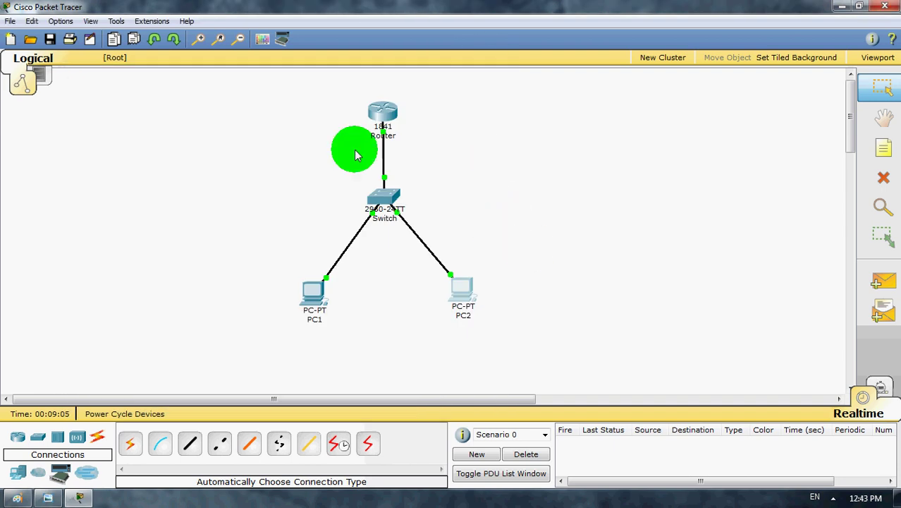
pyautogui.moveTo(267, 84); pyautogui.dragTo(543, 371)
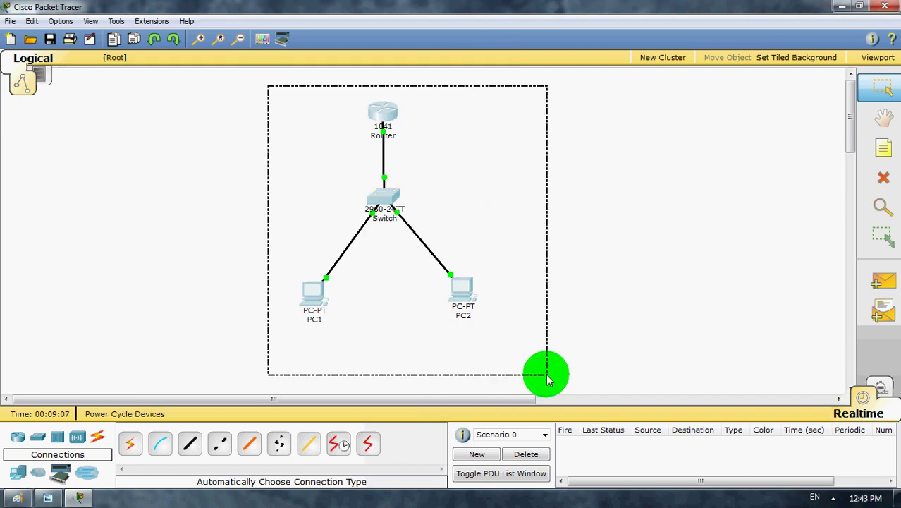